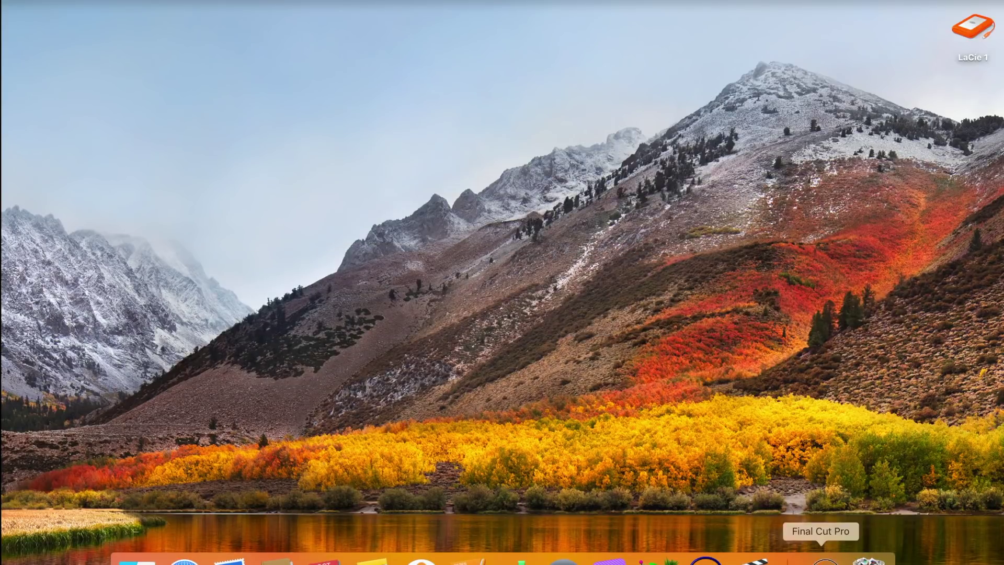
Launch Final Cut Pro and browse the Green Screen event's sunset and green-screen clips.
{"action": "left_click", "coordinate": [821, 558]}
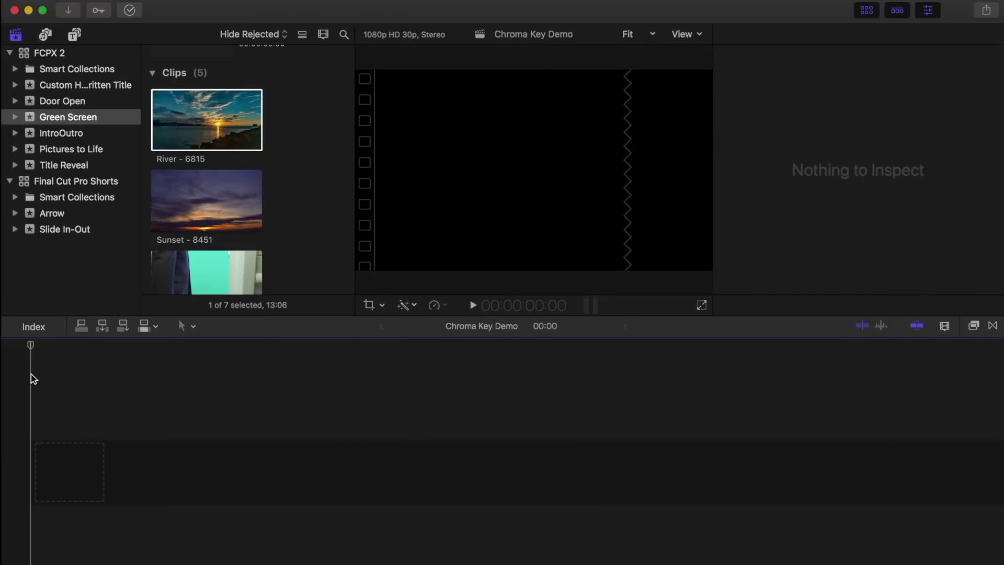
{"action": "scroll", "coordinate": [202, 262], "scroll_direction": "down", "scroll_amount": 5}
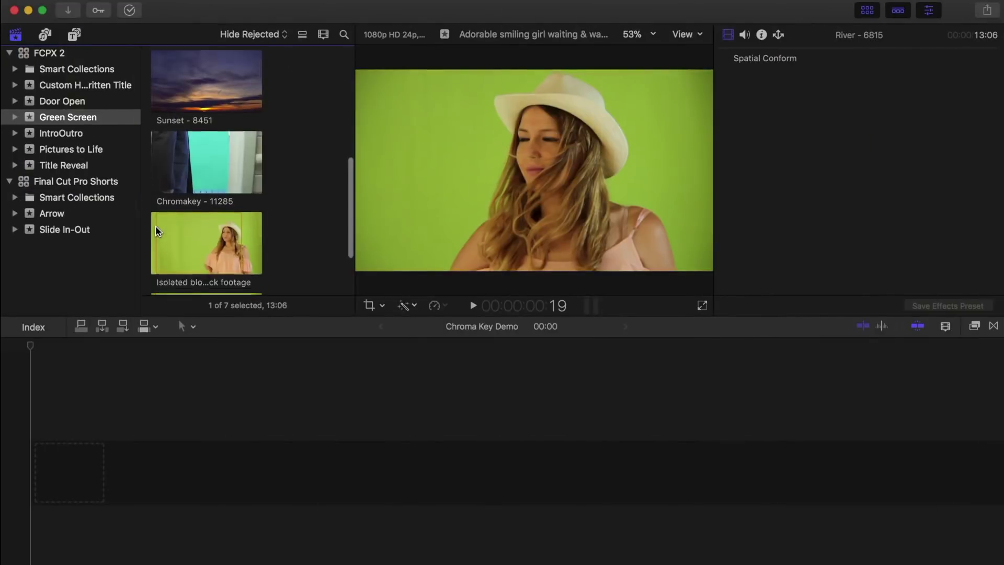
Append the Sunset - 8451 clip to the empty Chroma Key Demo timeline.
{"action": "scroll", "coordinate": [156, 225], "scroll_direction": "up", "scroll_amount": 3}
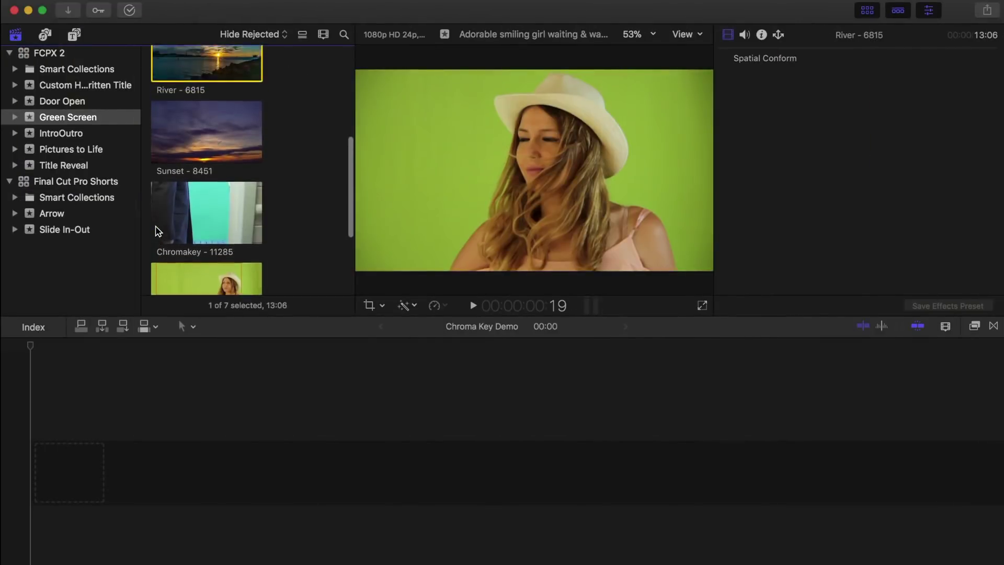
{"action": "left_click", "coordinate": [190, 172]}
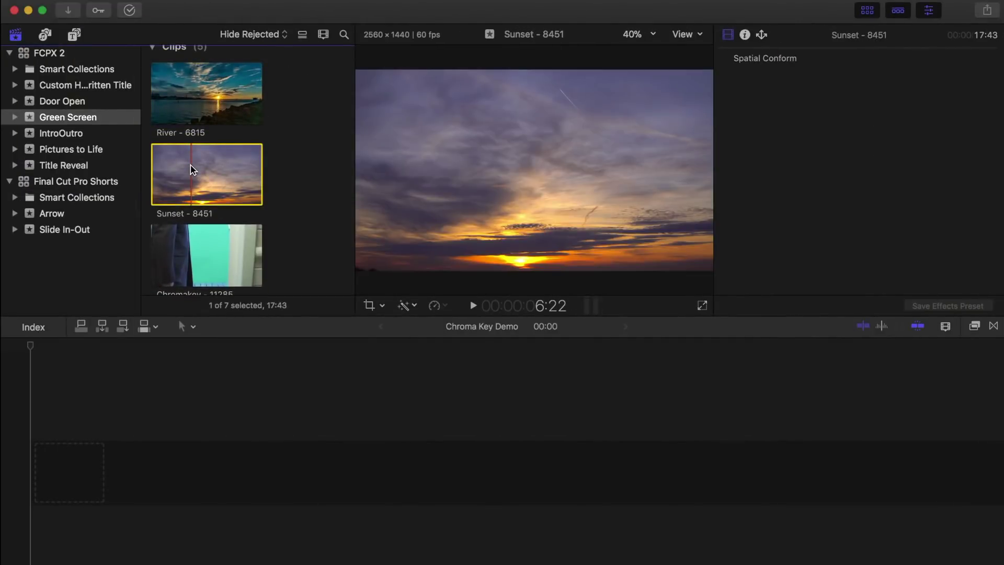
{"action": "key", "text": "e"}
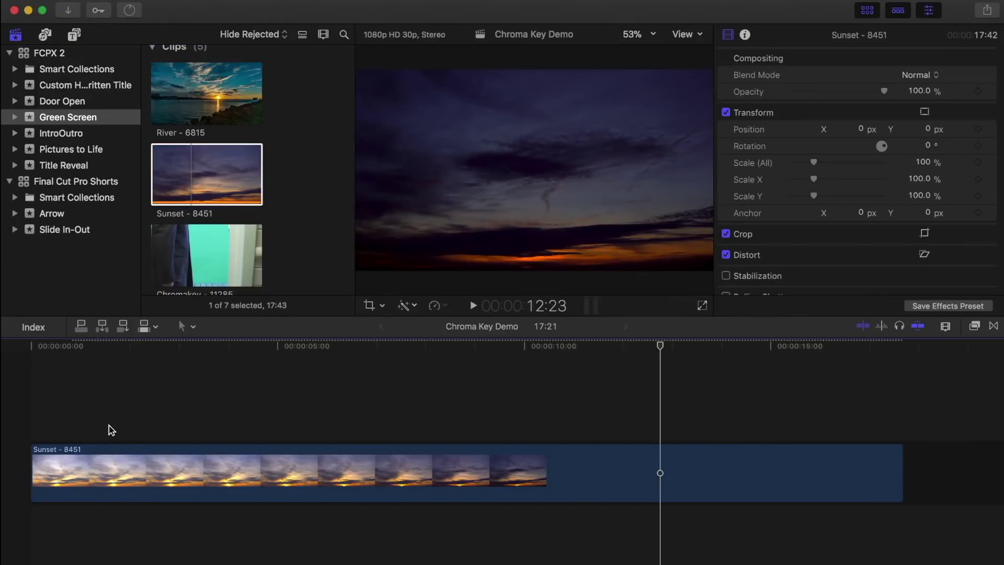
Connect the smiling-girl green-screen clip above Sunset - 8451 and play from the start.
{"action": "left_click", "coordinate": [32, 403]}
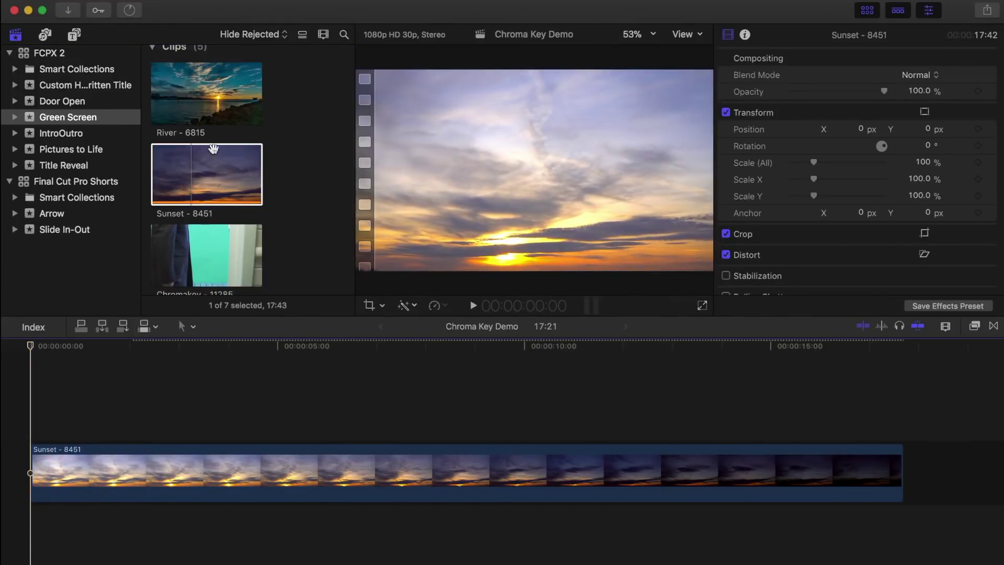
{"action": "scroll", "coordinate": [209, 173], "scroll_direction": "down", "scroll_amount": 5}
{"action": "left_click", "coordinate": [198, 254]}
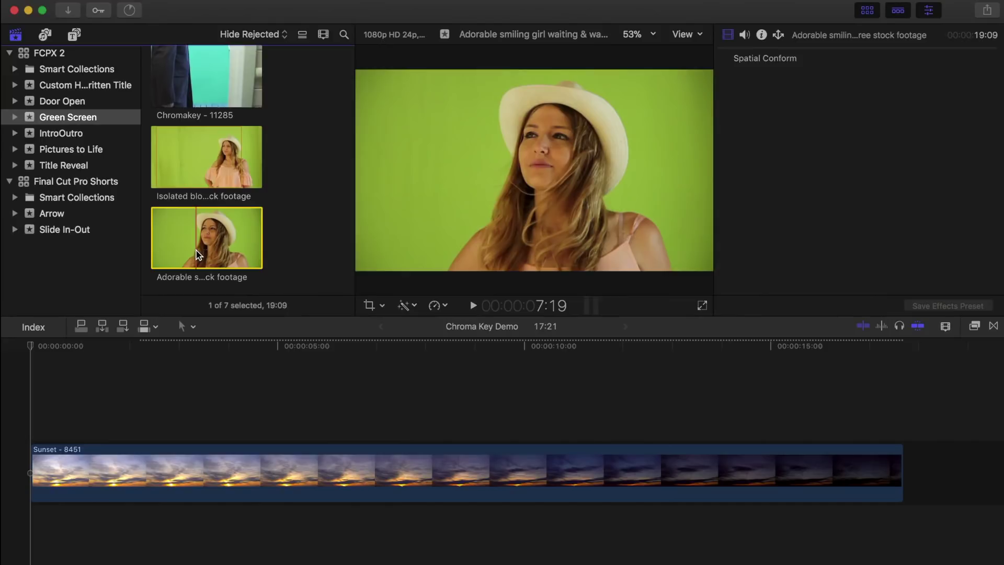
{"action": "key", "text": "q"}
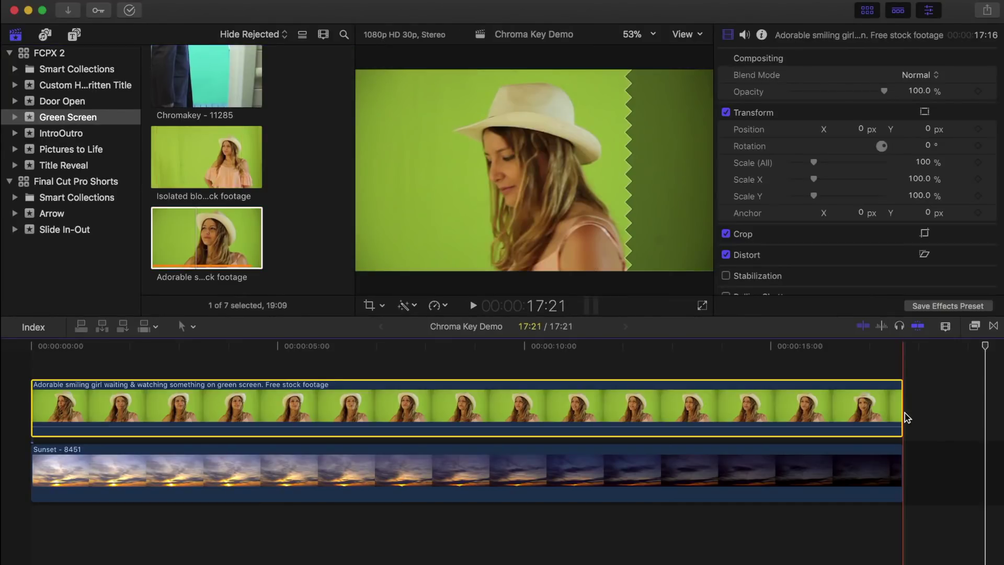
{"action": "key", "text": "space"}
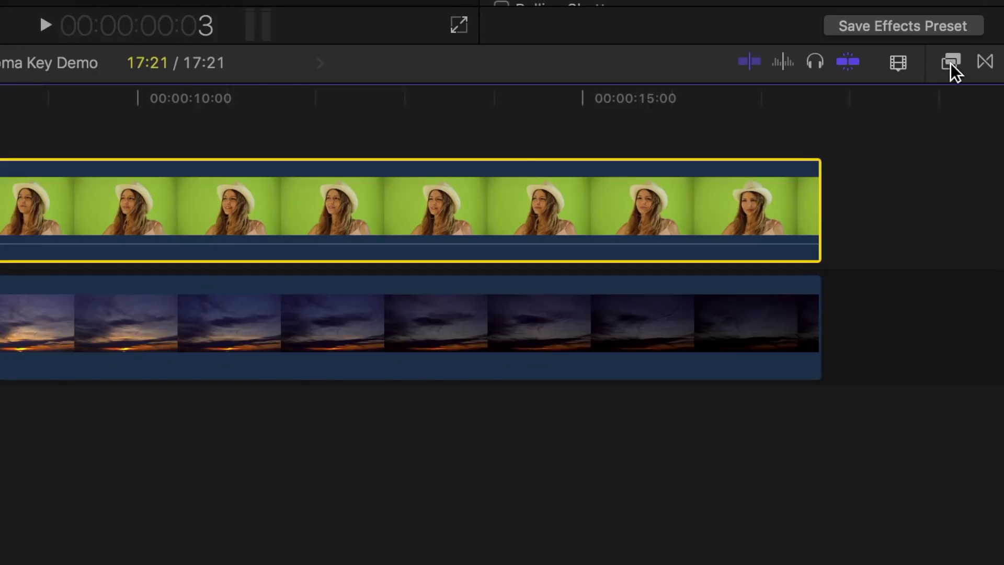
Apply the Keyer effect from the Keying category to the smiling-girl clip.
{"action": "left_click", "coordinate": [975, 326]}
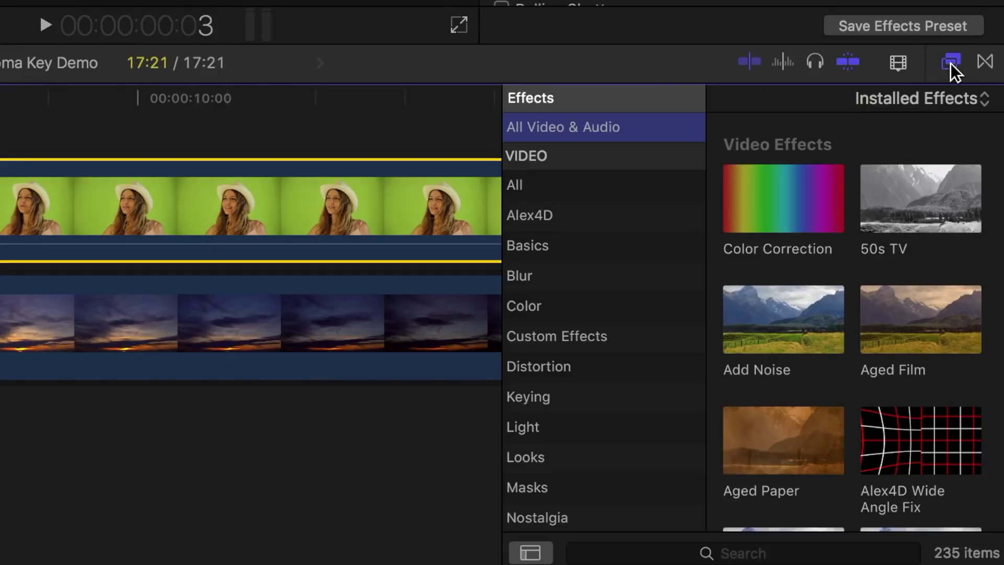
{"action": "left_click", "coordinate": [558, 405]}
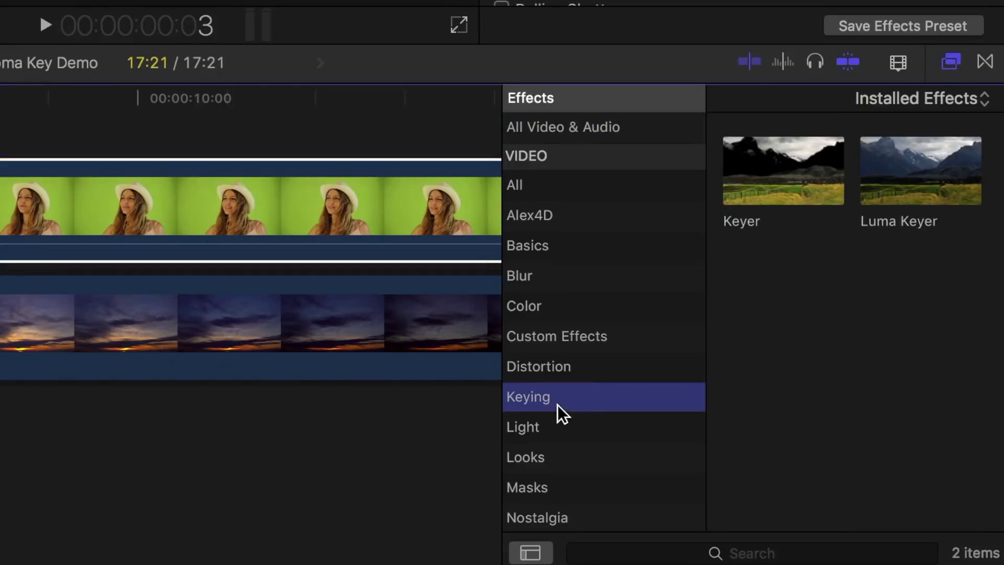
{"action": "left_click_drag", "start_coordinate": [789, 199], "coordinate": [261, 241]}
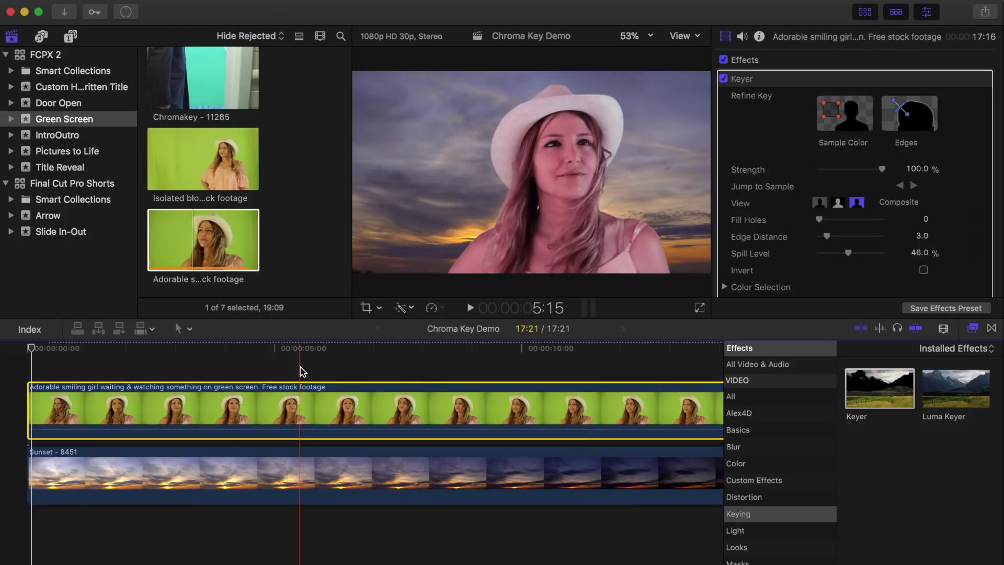
{"action": "left_click", "coordinate": [32, 376]}
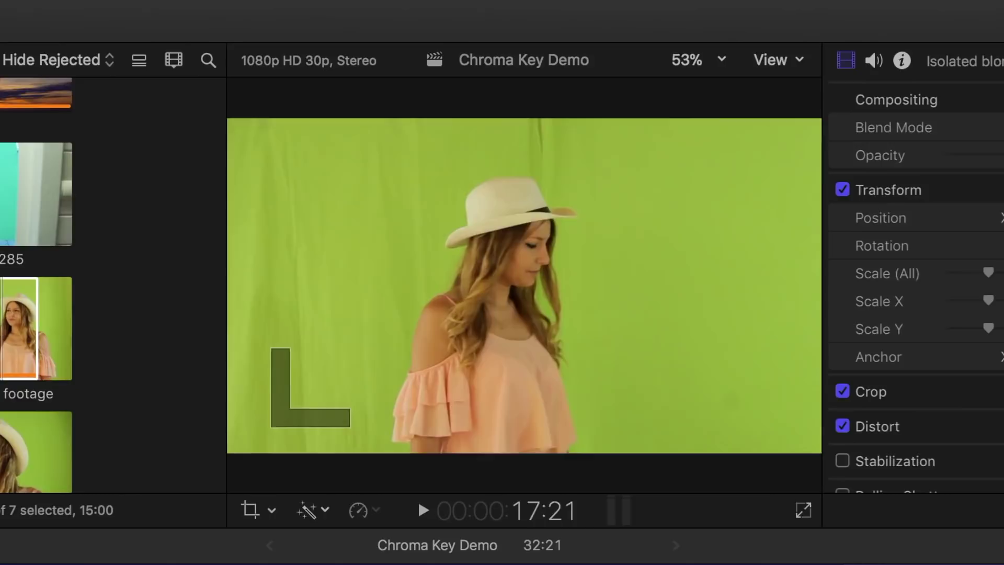
Review the blond woman clip, apply Keyer to it, and play back the keyed result.
{"action": "key", "text": "l"}
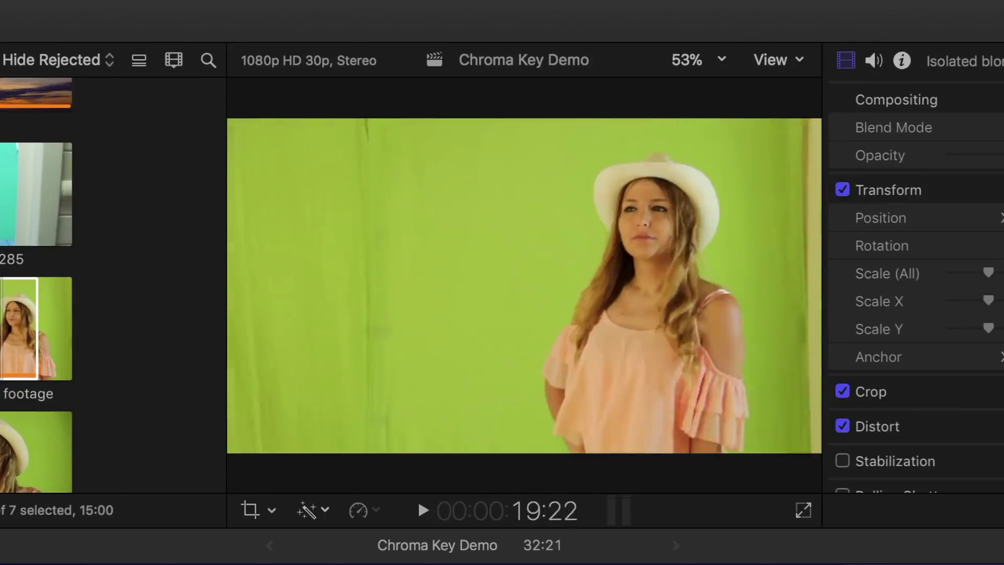
{"action": "key", "text": "j"}
{"action": "key", "text": "j"}
{"action": "key", "text": "l"}
{"action": "key", "text": "l"}
{"action": "key", "text": "l"}
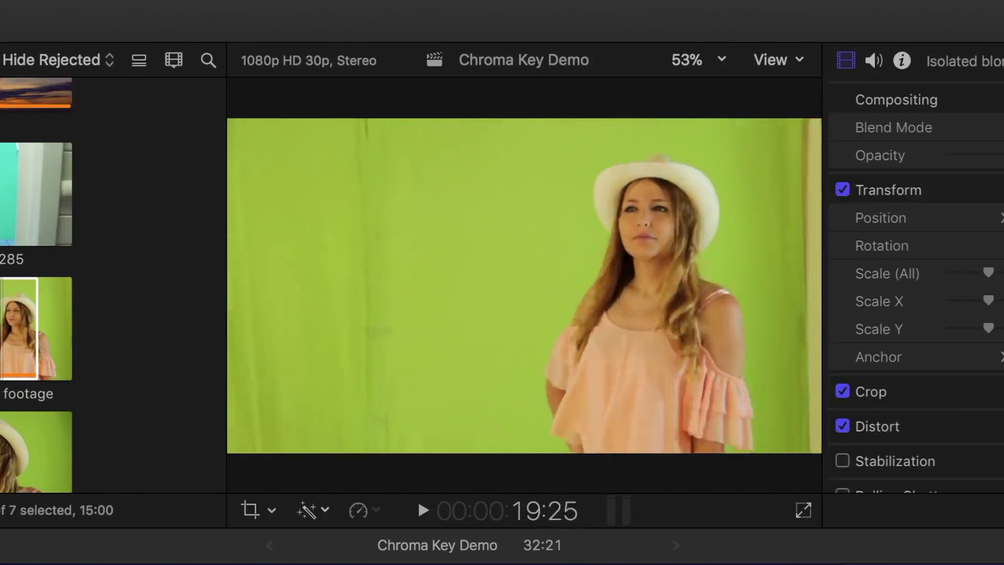
{"action": "key", "text": "j"}
{"action": "key", "text": "j"}
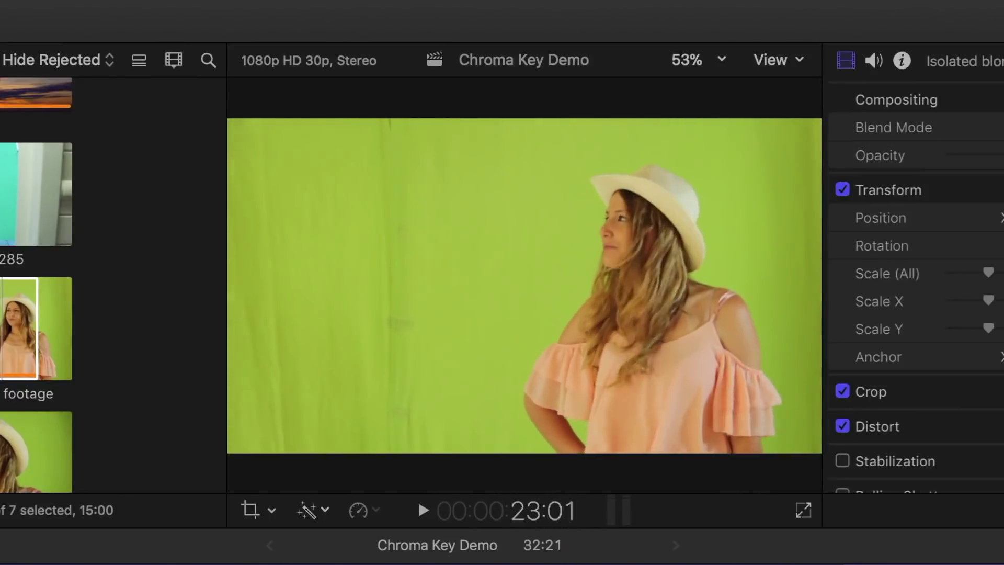
{"action": "key", "text": "k"}
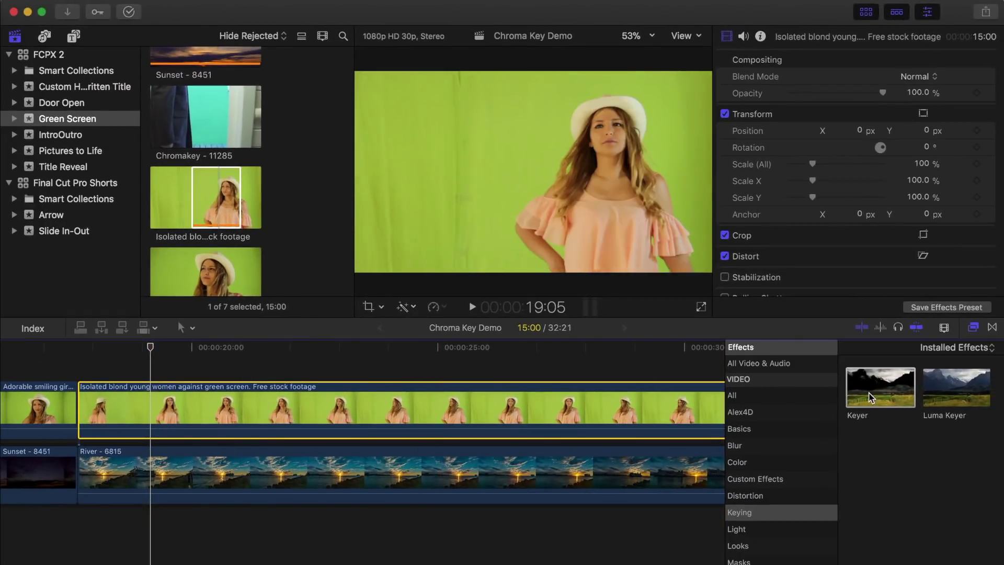
{"action": "left_click_drag", "start_coordinate": [870, 398], "coordinate": [485, 412]}
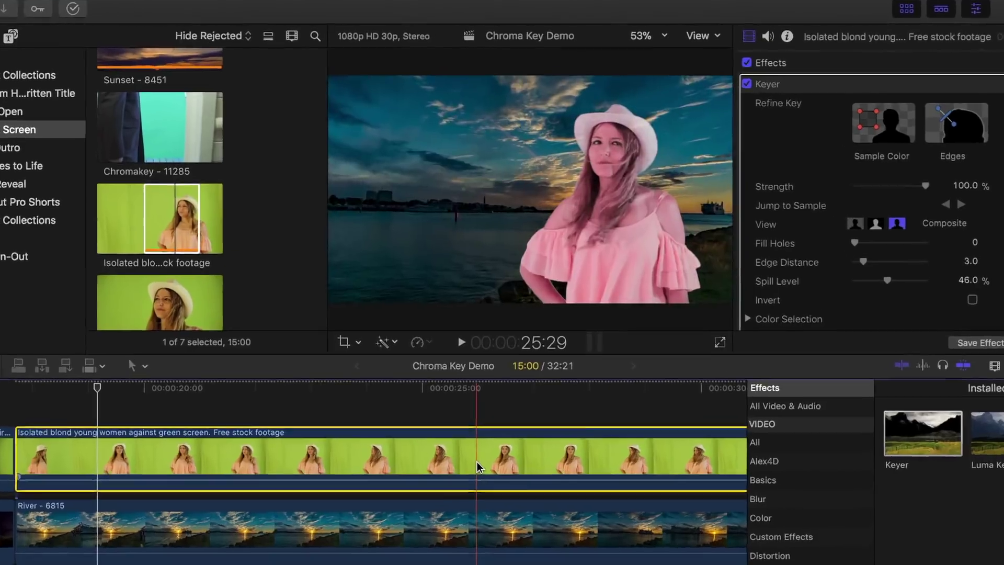
{"action": "key", "text": "j"}
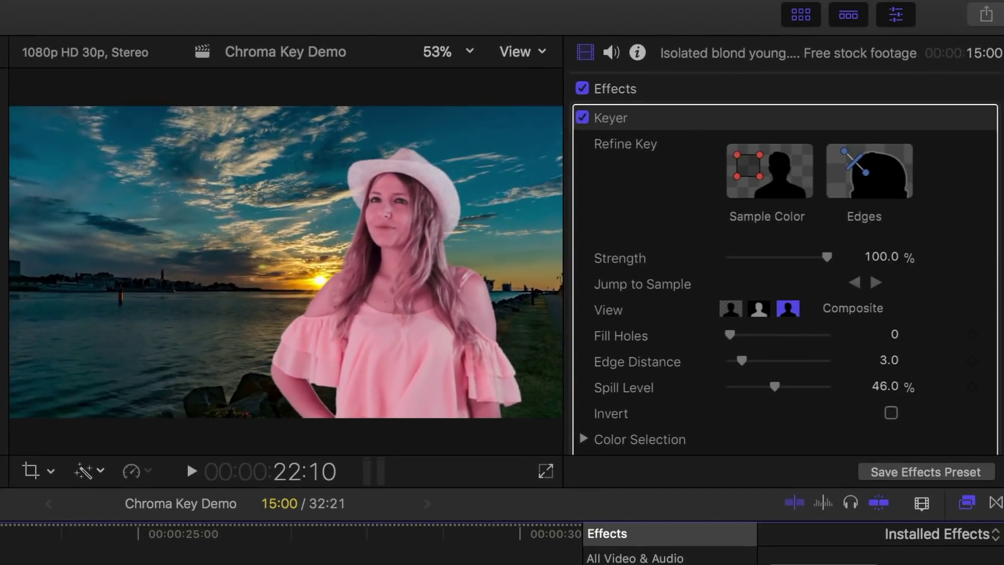
View the key as a matte and raise Fill Holes to 0.81 so the hat turns solid white.
{"action": "left_click", "coordinate": [759, 308]}
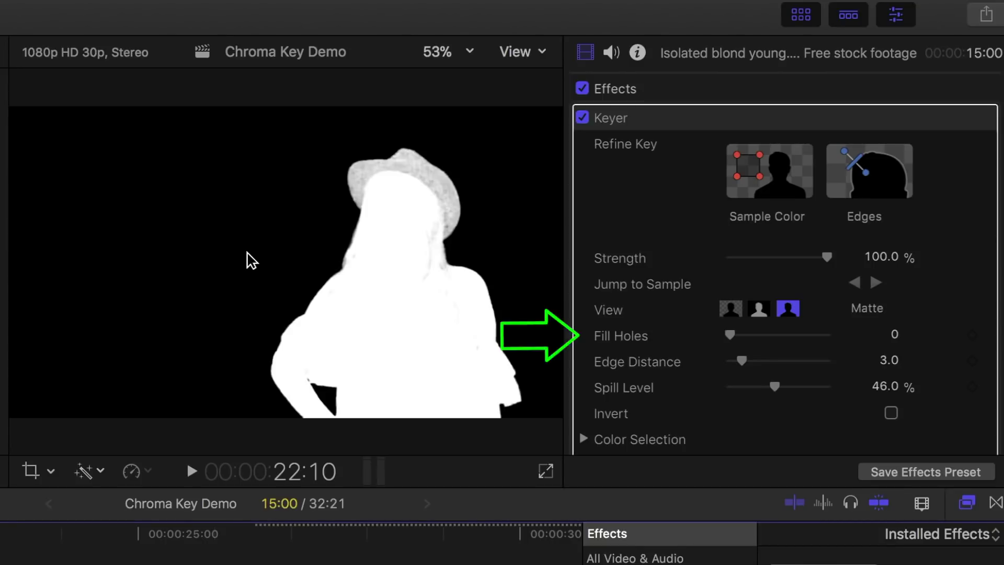
{"action": "left_click", "coordinate": [731, 338]}
{"action": "left_click_drag", "start_coordinate": [731, 338], "coordinate": [740, 341]}
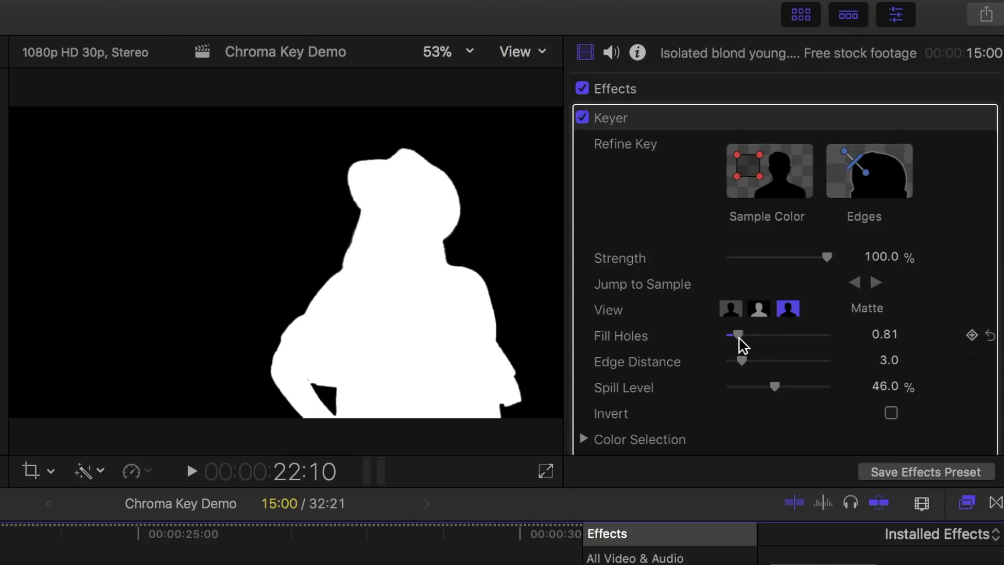
Switch the Keyer back to Composite view and play the blond woman over the River sunset.
{"action": "left_click", "coordinate": [732, 308]}
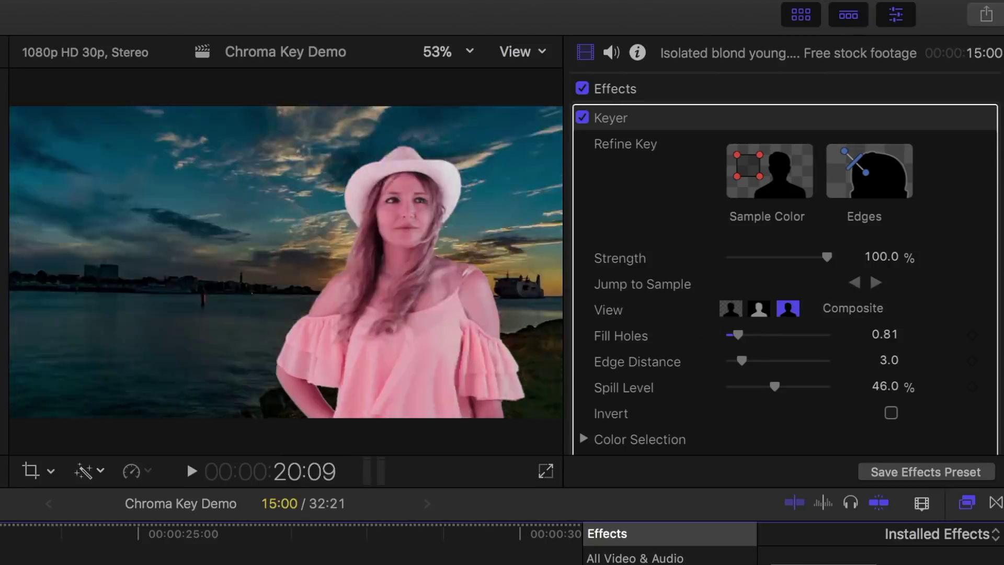
{"action": "key", "text": "space"}
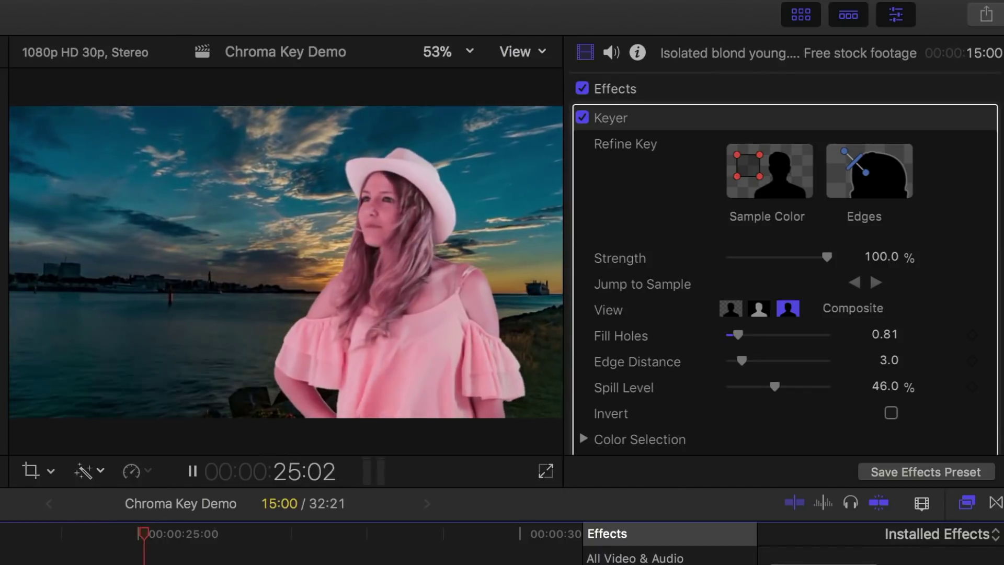
{"action": "key", "text": "space"}
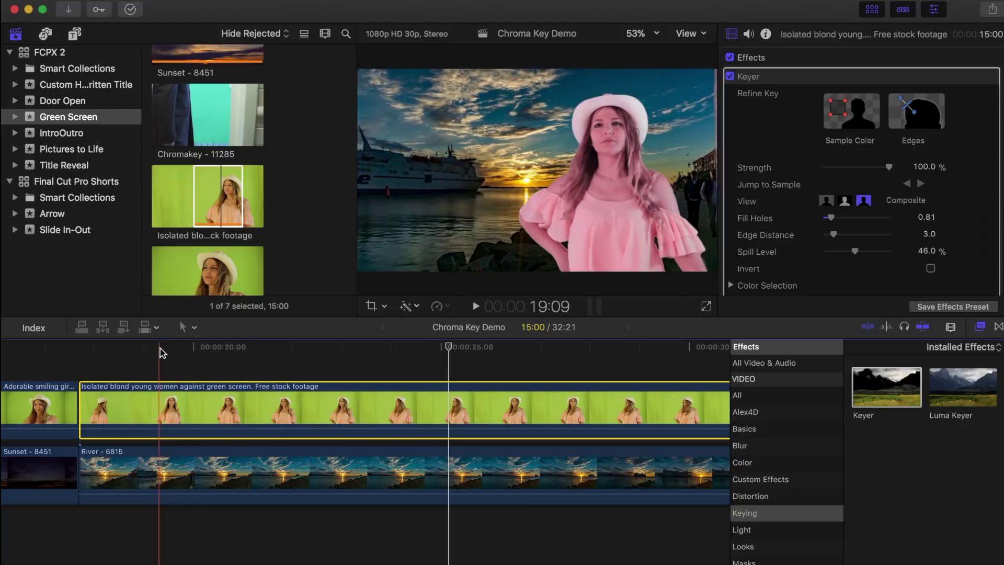
Zoom the viewer to 25% and apply Draw Mask from the Masks category to the clip.
{"action": "left_click", "coordinate": [160, 351]}
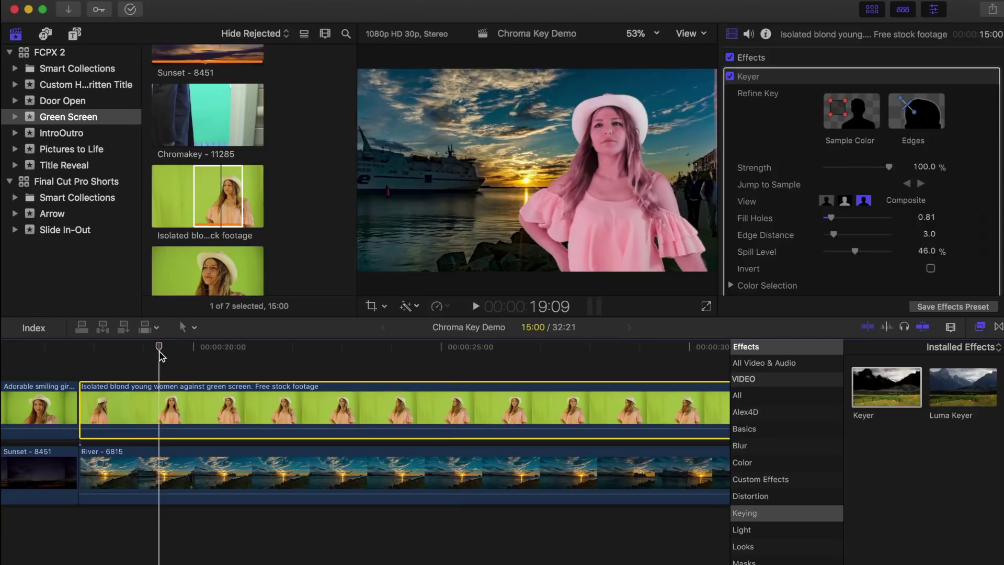
{"action": "left_click", "coordinate": [657, 34]}
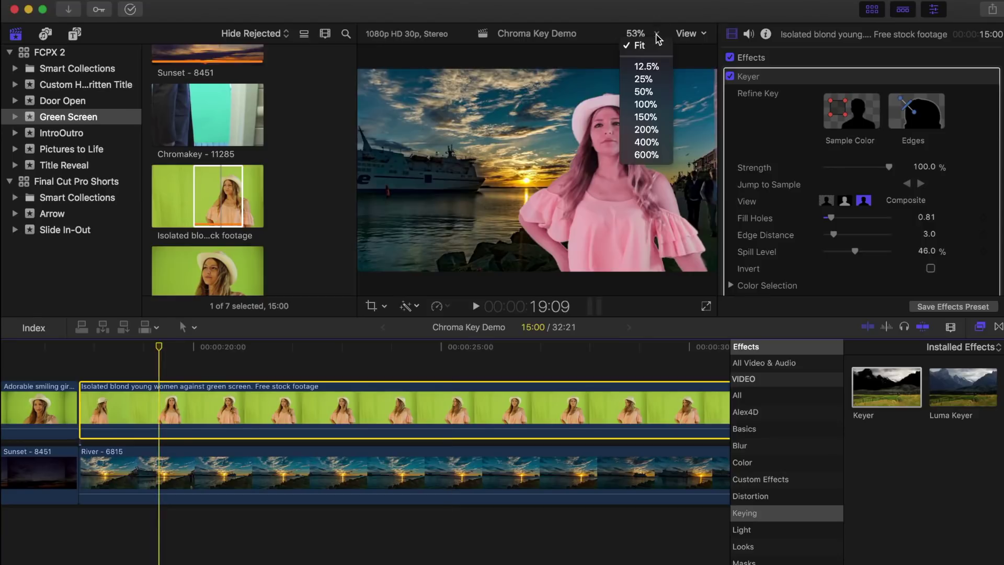
{"action": "left_click", "coordinate": [648, 80]}
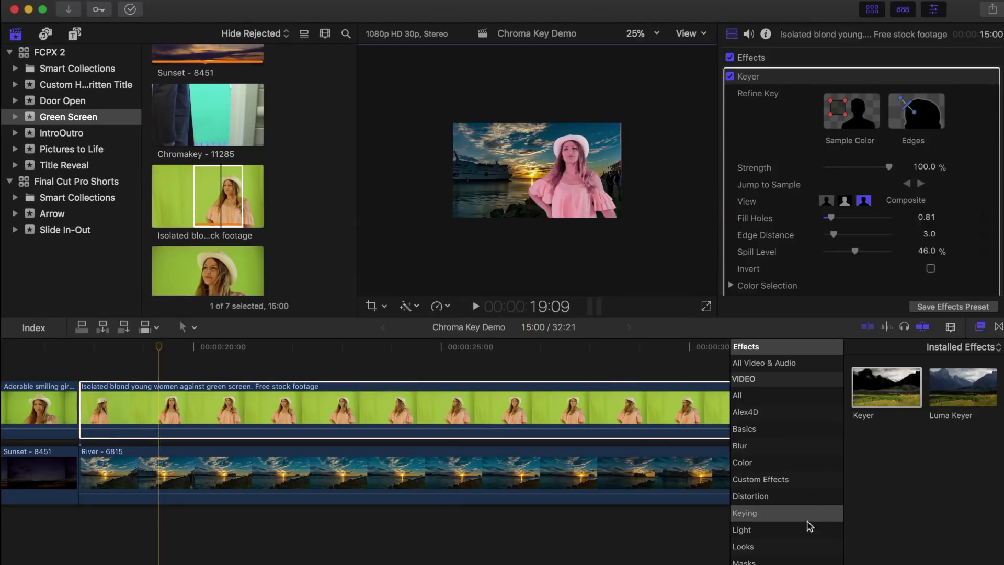
{"action": "left_click", "coordinate": [748, 561]}
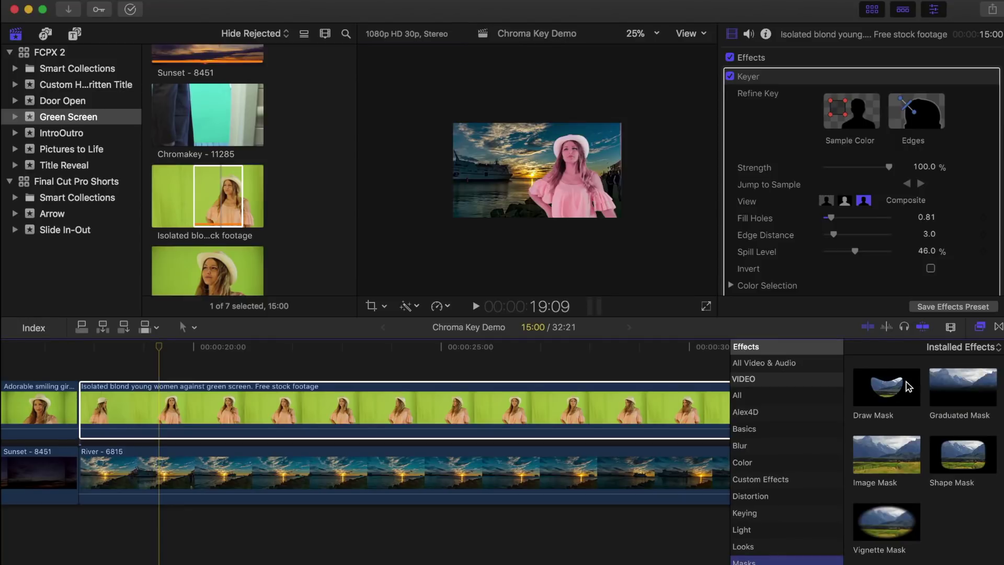
{"action": "mouse_move", "coordinate": [907, 387]}
{"action": "left_mouse_down"}
{"action": "mouse_move", "coordinate": [601, 419]}
{"action": "mouse_move", "coordinate": [610, 416]}
{"action": "left_mouse_up"}
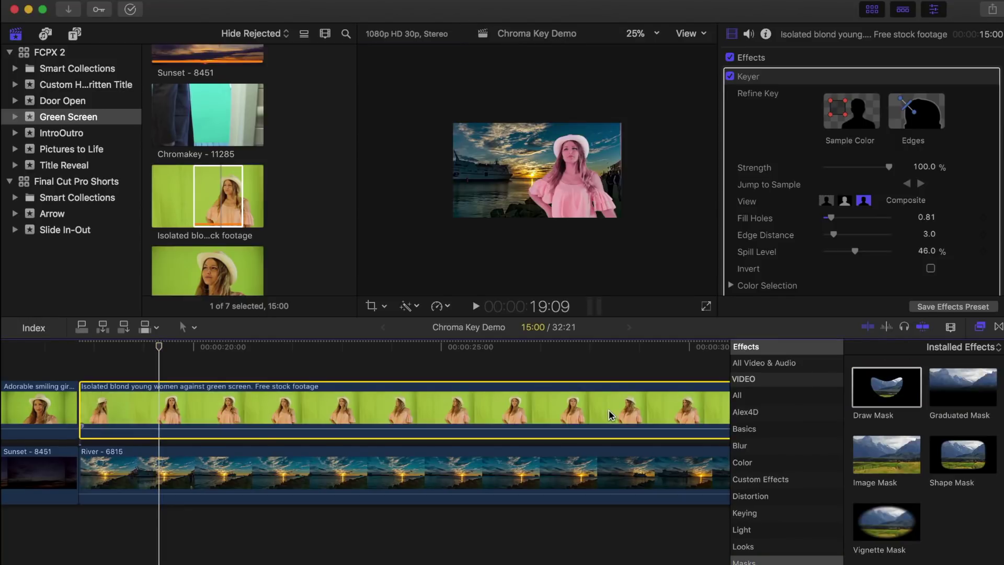
Draw a closed four-point mask around the right edge of the frame.
{"action": "left_click", "coordinate": [629, 80]}
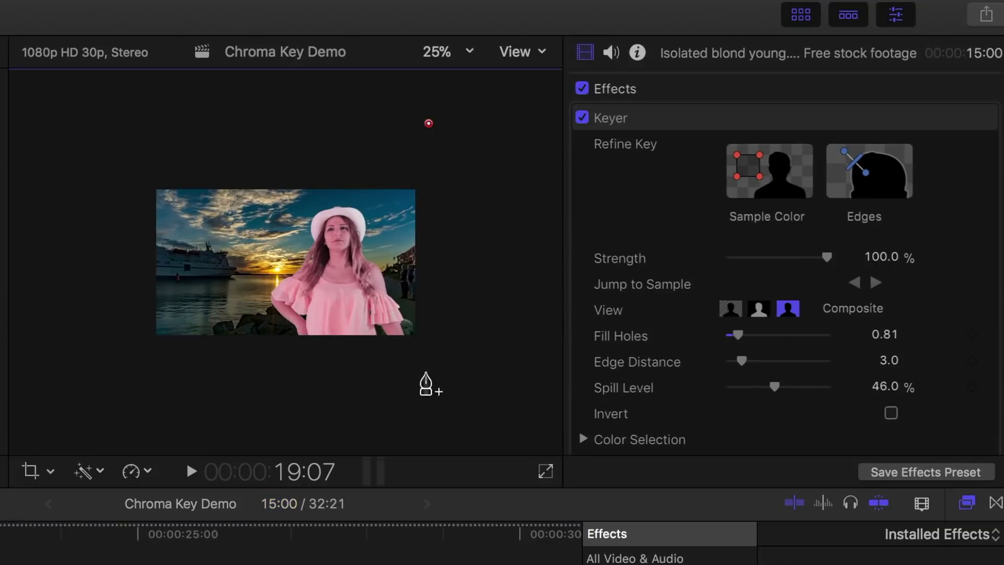
{"action": "left_click", "coordinate": [420, 374]}
{"action": "left_click", "coordinate": [459, 375]}
{"action": "left_click", "coordinate": [468, 122]}
{"action": "left_click", "coordinate": [429, 123]}
{"action": "scroll", "coordinate": [761, 186], "scroll_direction": "down", "scroll_amount": 3}
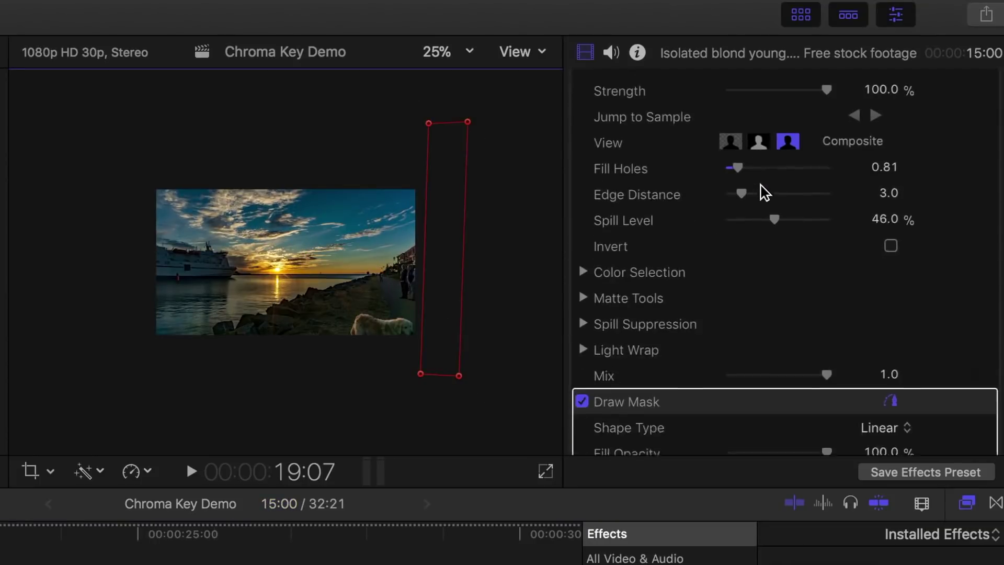
{"action": "scroll", "coordinate": [761, 186], "scroll_direction": "down", "scroll_amount": 4}
Invert the mask, keyframe its control points, and shift its left corners further left.
{"action": "left_click", "coordinate": [891, 248]}
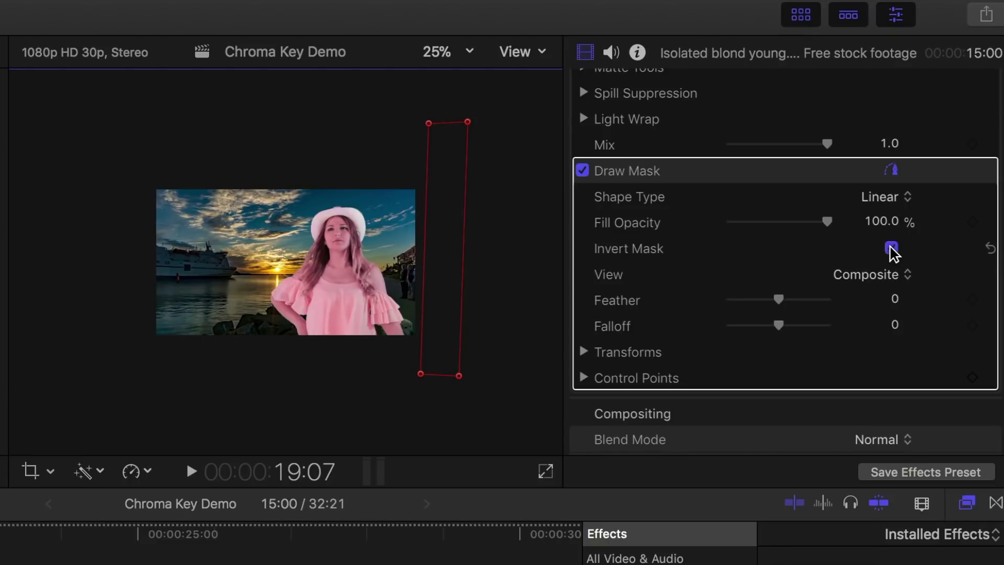
{"action": "left_click", "coordinate": [973, 378]}
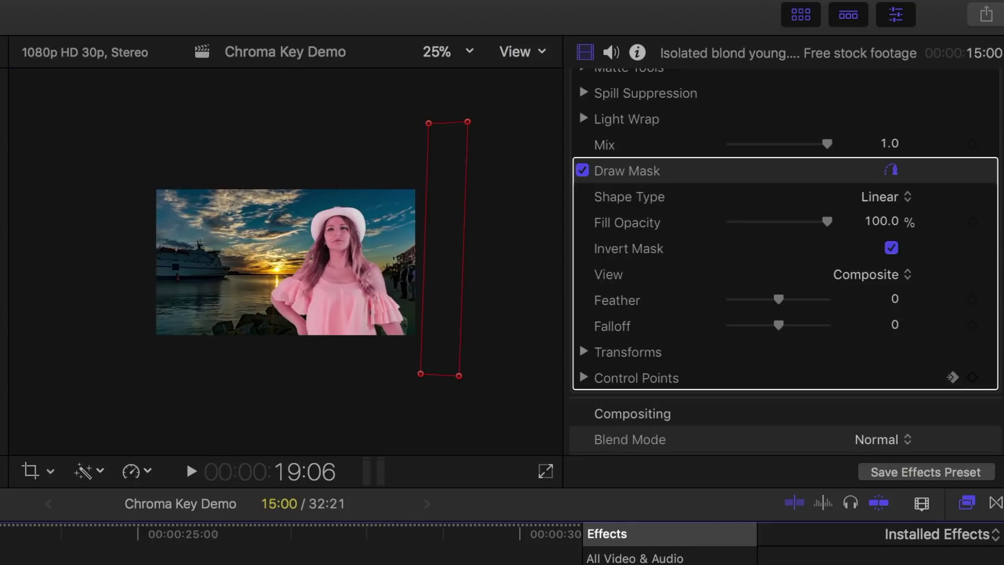
{"action": "left_click_drag", "start_coordinate": [429, 123], "coordinate": [396, 130]}
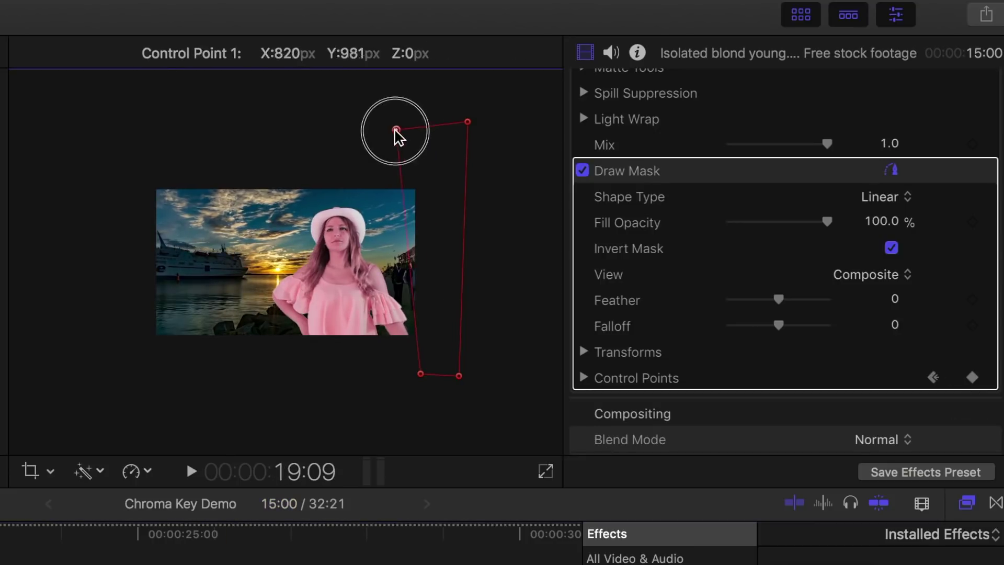
{"action": "left_click_drag", "start_coordinate": [419, 373], "coordinate": [417, 377]}
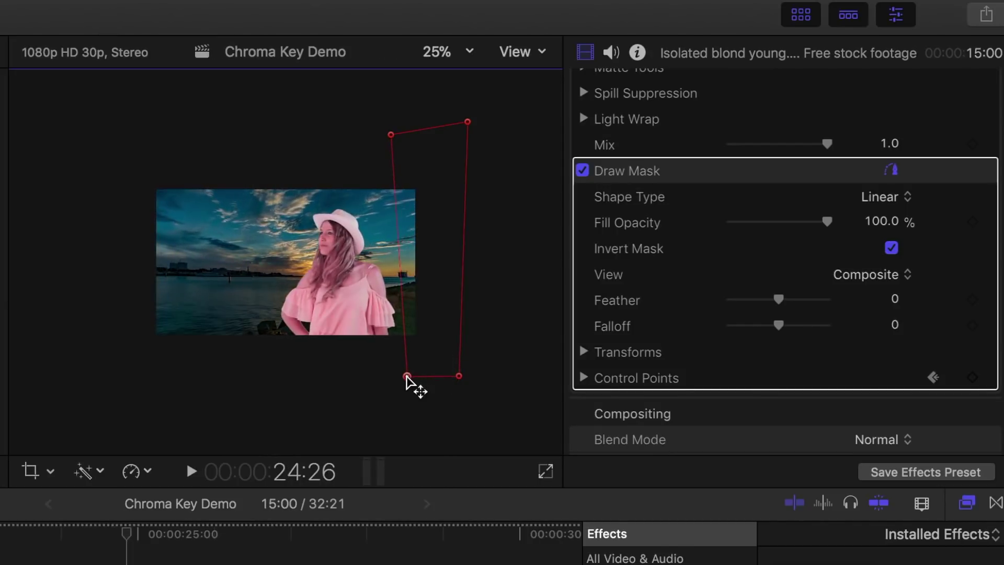
Set the viewer zoom back to Fit to show the whole picture.
{"action": "left_click", "coordinate": [468, 53]}
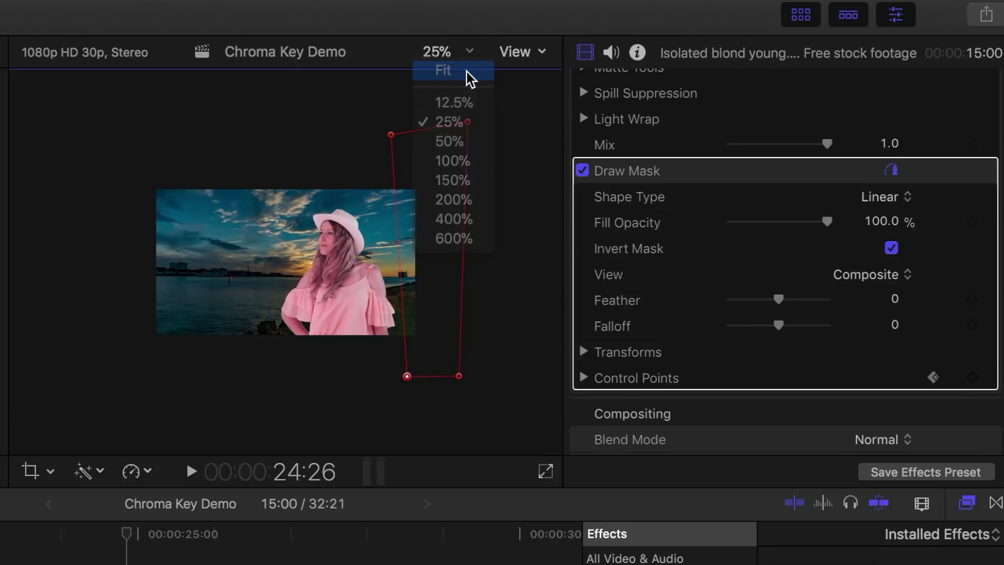